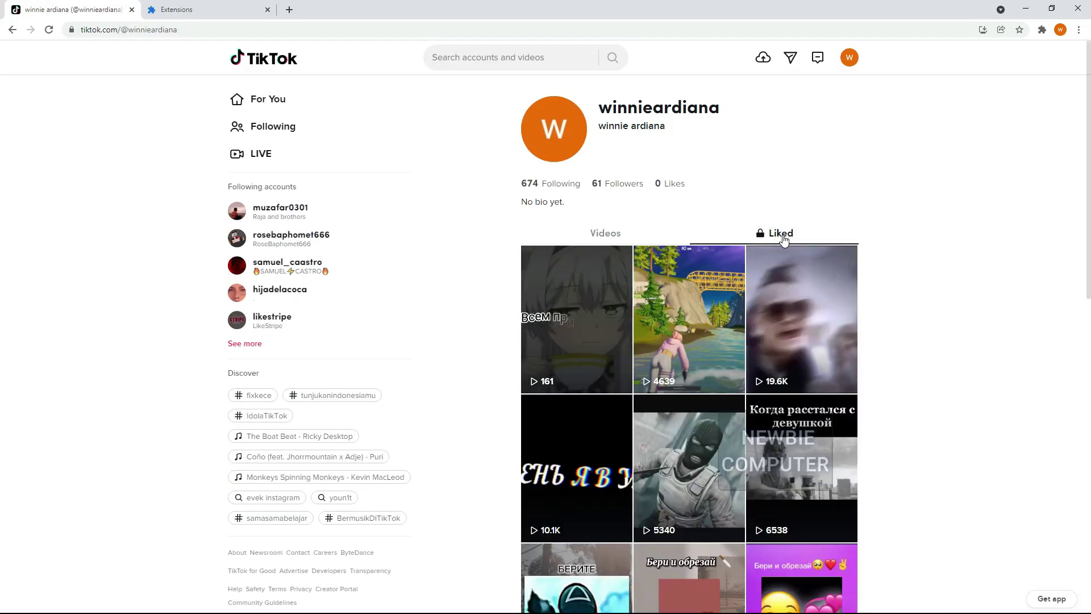
Scroll down the profile to the Liked videos and preview the first liked clip
scroll(780, 238, "down", 2)
scroll(751, 256, "down", 4)
scroll(722, 275, "down", 3)
scroll(694, 292, "down", 3)
scroll(665, 312, "down", 4)
scroll(665, 312, "down", 4)
scroll(665, 312, "down", 4)
scroll(665, 312, "down", 6)
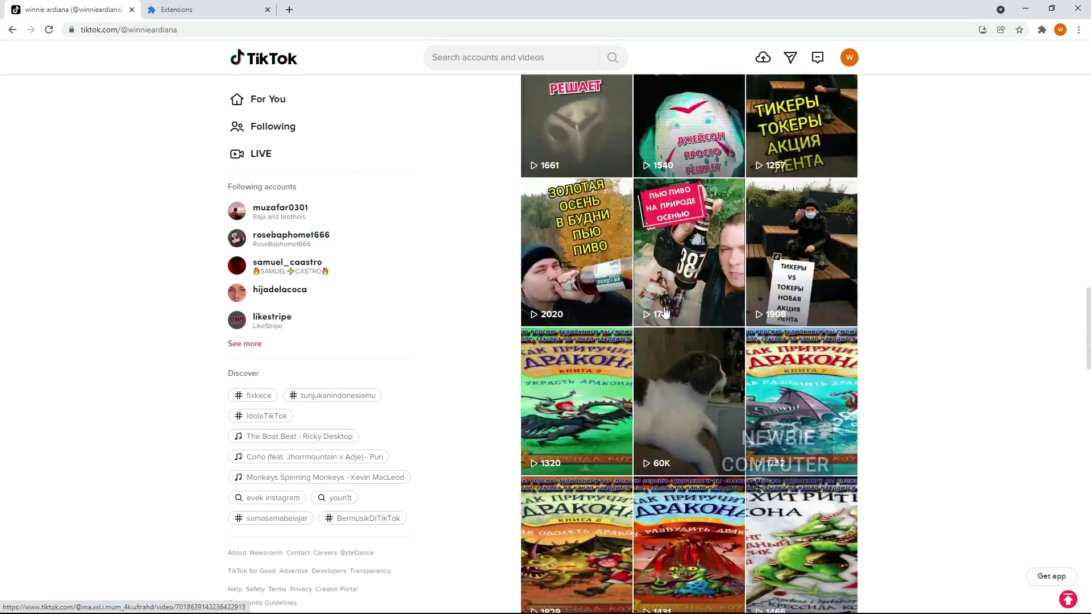
scroll(665, 312, "down", 7)
scroll(665, 311, "down", 2)
scroll(665, 312, "down", 2)
scroll(665, 312, "down", 5)
scroll(665, 312, "down", 5)
scroll(679, 348, "down", 5)
scroll(693, 383, "down", 2)
scroll(708, 420, "down", 4)
scroll(718, 454, "down", 5)
scroll(718, 454, "down", 5)
scroll(717, 455, "down", 5)
scroll(717, 454, "down", 4)
left_click_drag(1088, 268, 1087, 50)
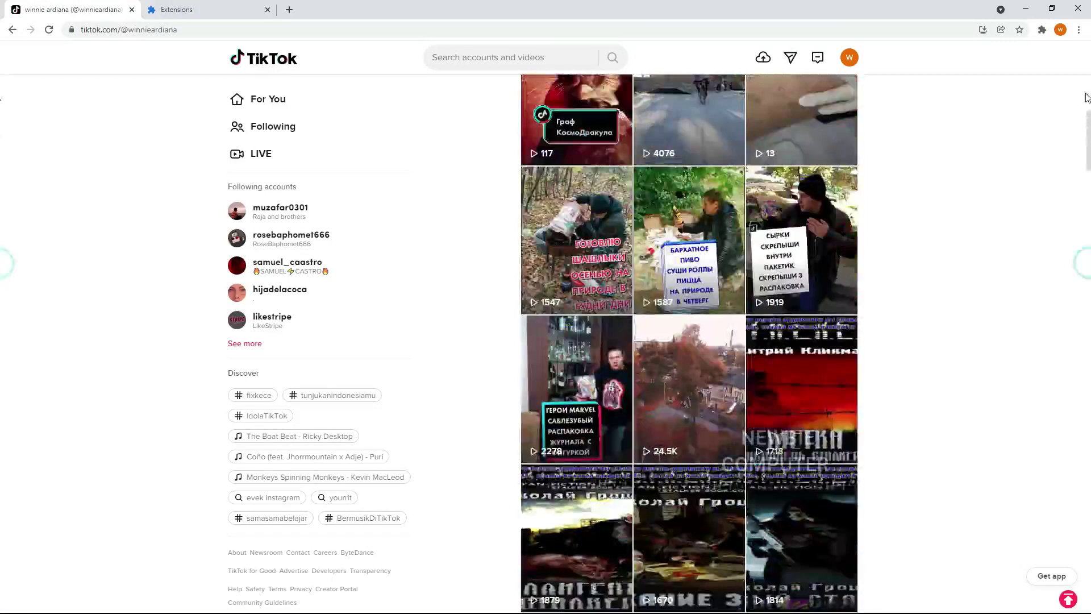
left_click(549, 283)
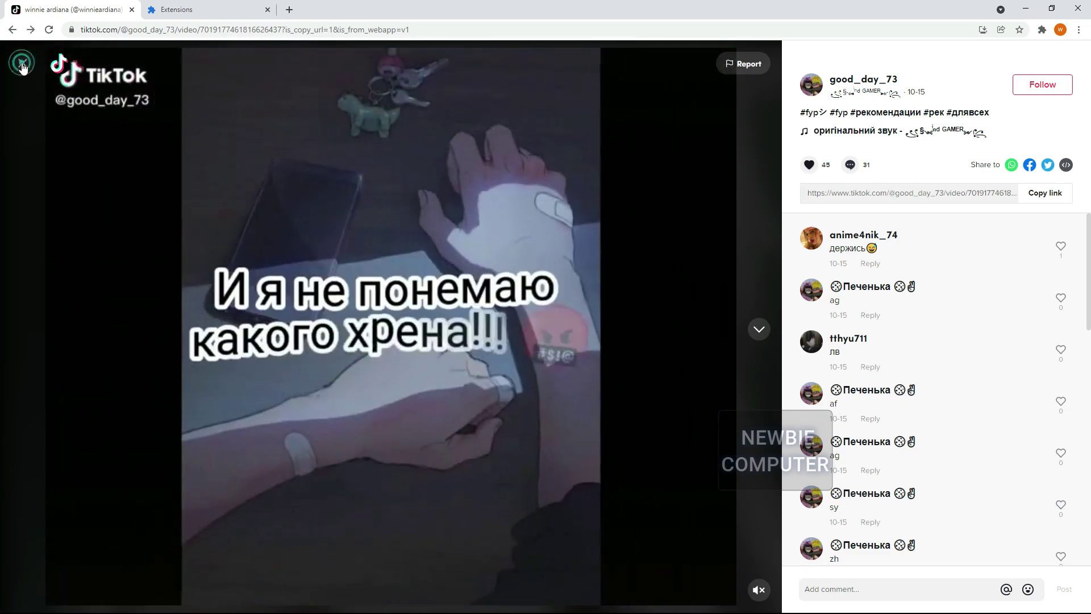
left_click(22, 65)
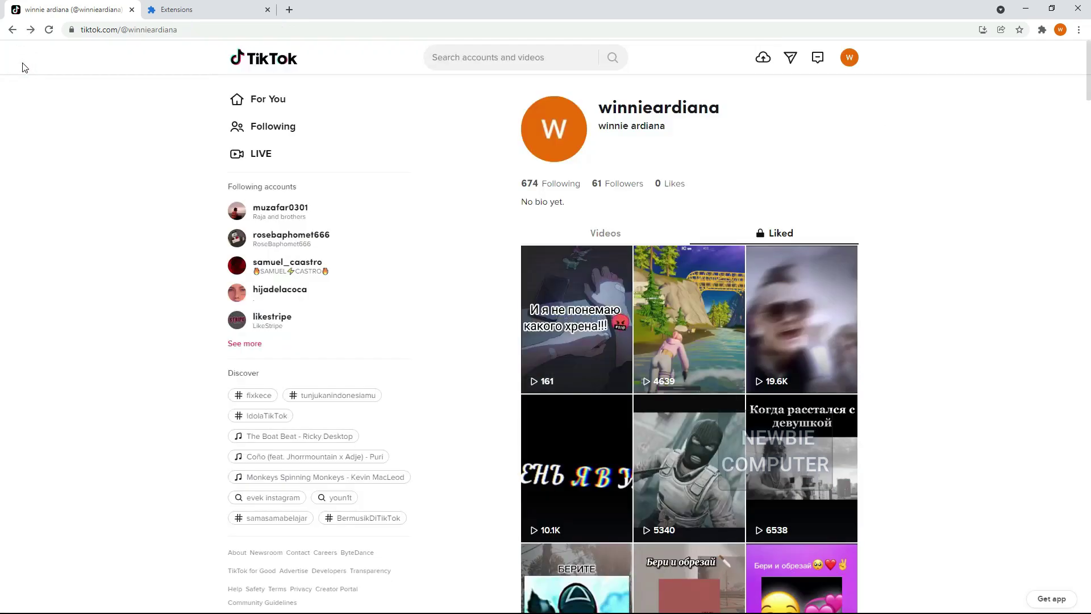
Unlike the Fortnite clip and the white-car video, returning to the Liked grid each time
left_click(674, 261)
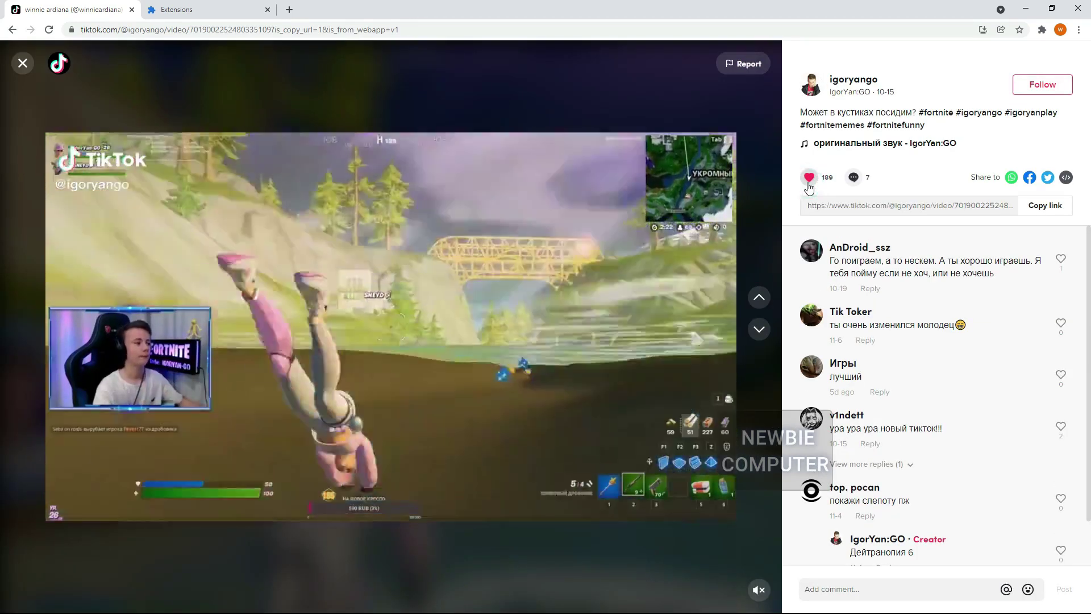
left_click(809, 181)
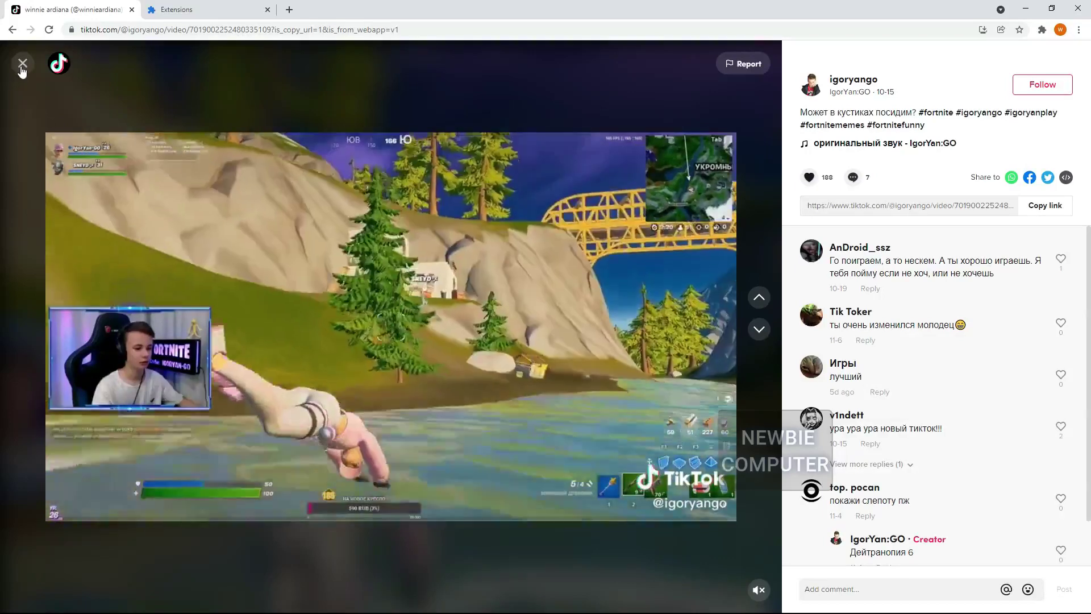
left_click(22, 63)
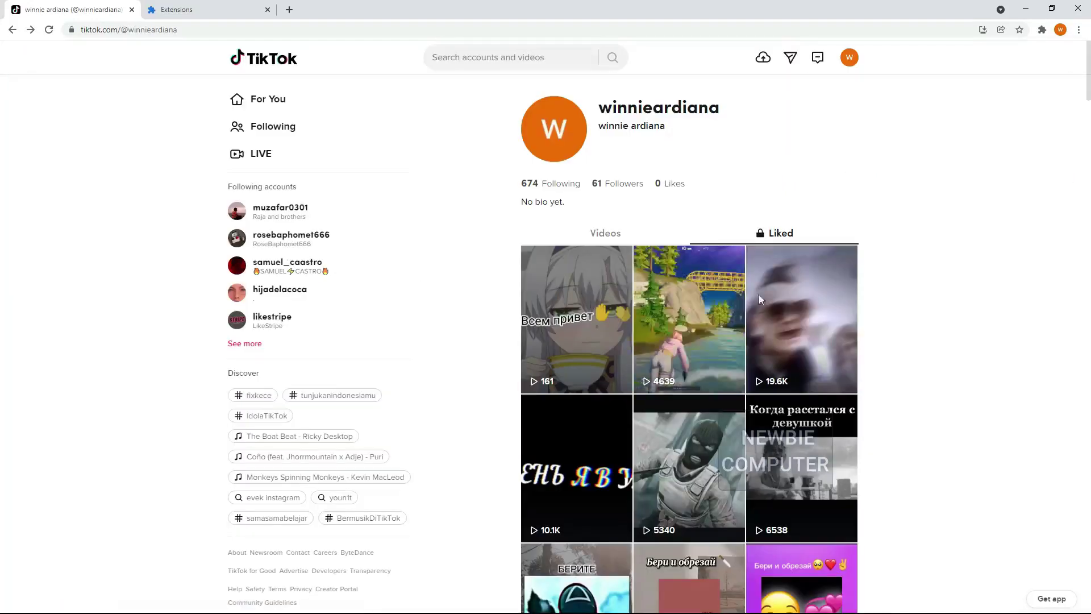
left_click(838, 285)
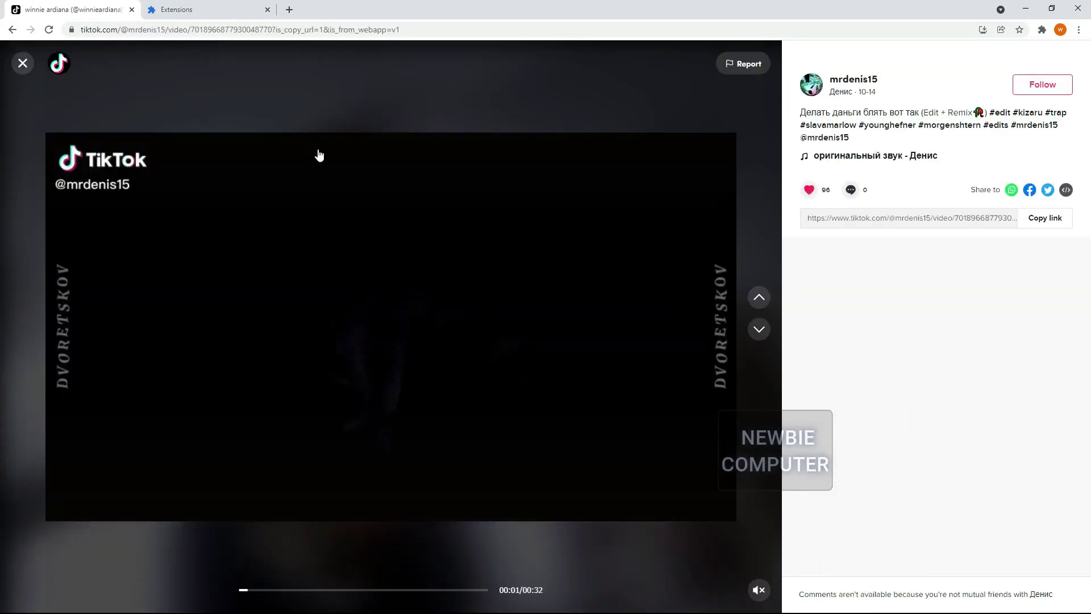
left_click(810, 191)
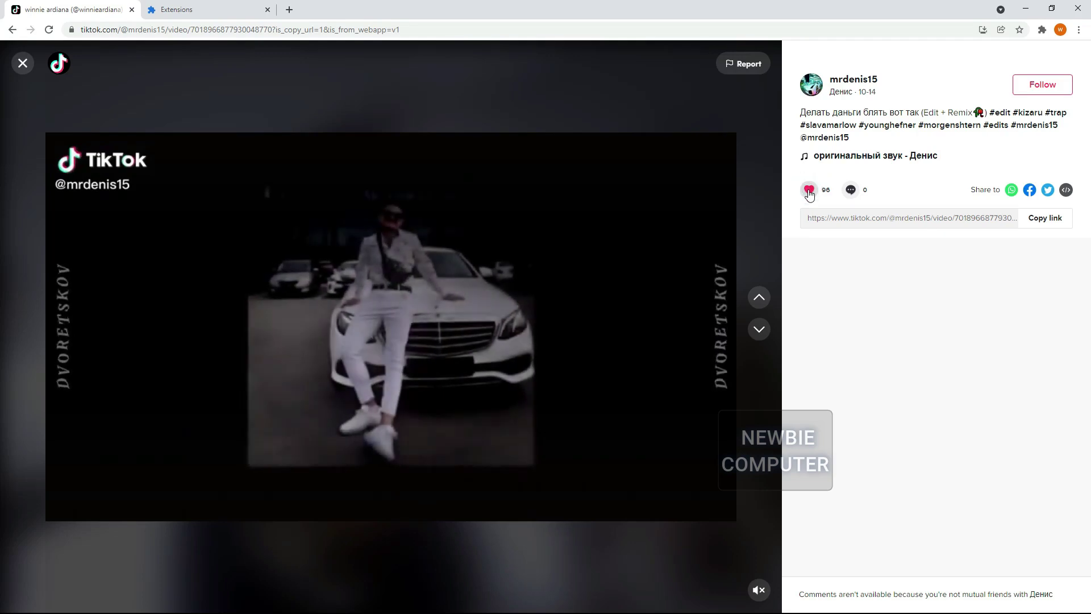
left_click(23, 64)
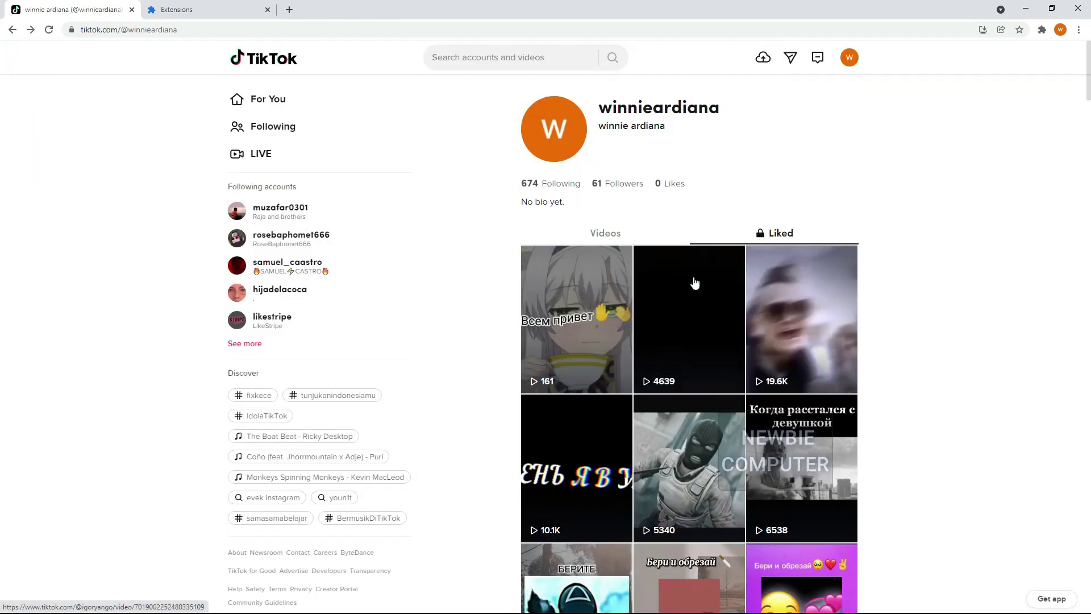
Reload the TikTok profile and show the Liked videos grid again
right_click(450, 124)
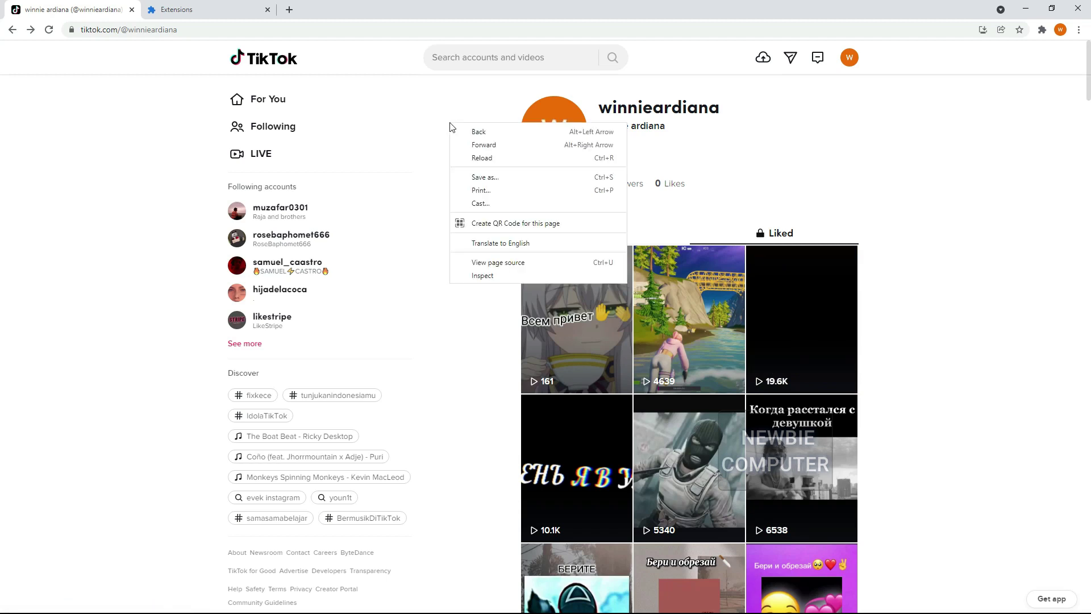
left_click(465, 158)
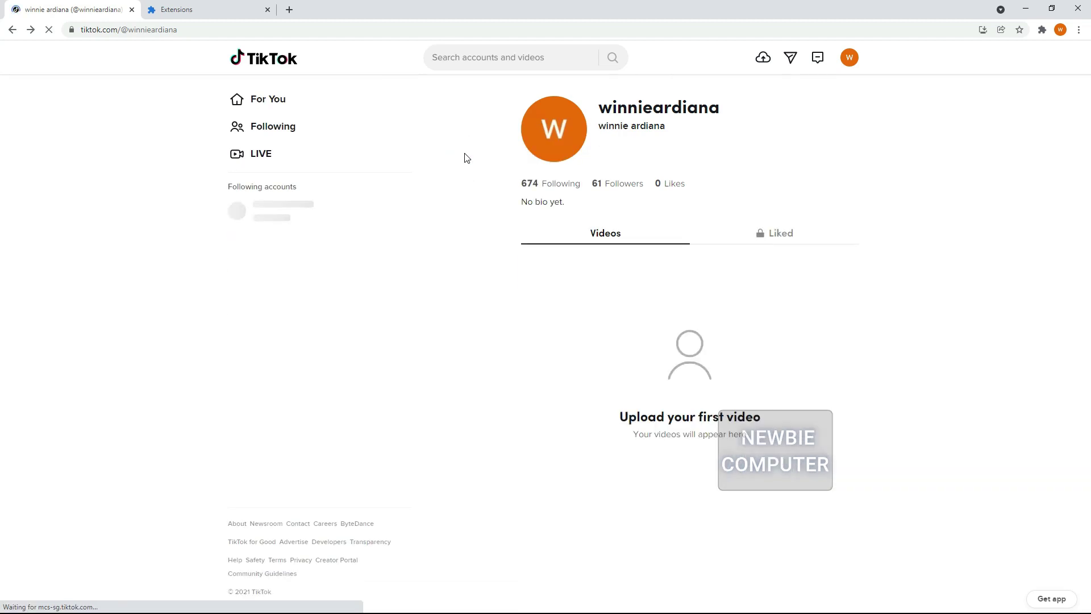
left_click(788, 235)
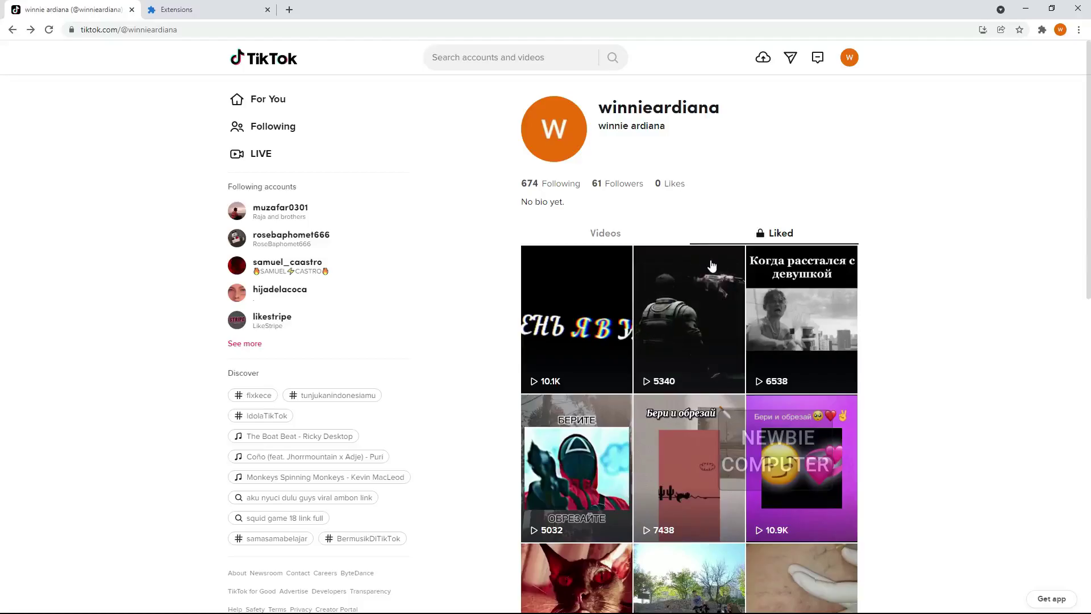
Scroll the refreshed Liked grid, then move to the browser's Extensions page
scroll(682, 255, "down", 2)
scroll(680, 254, "up", 1)
scroll(680, 254, "up", 1)
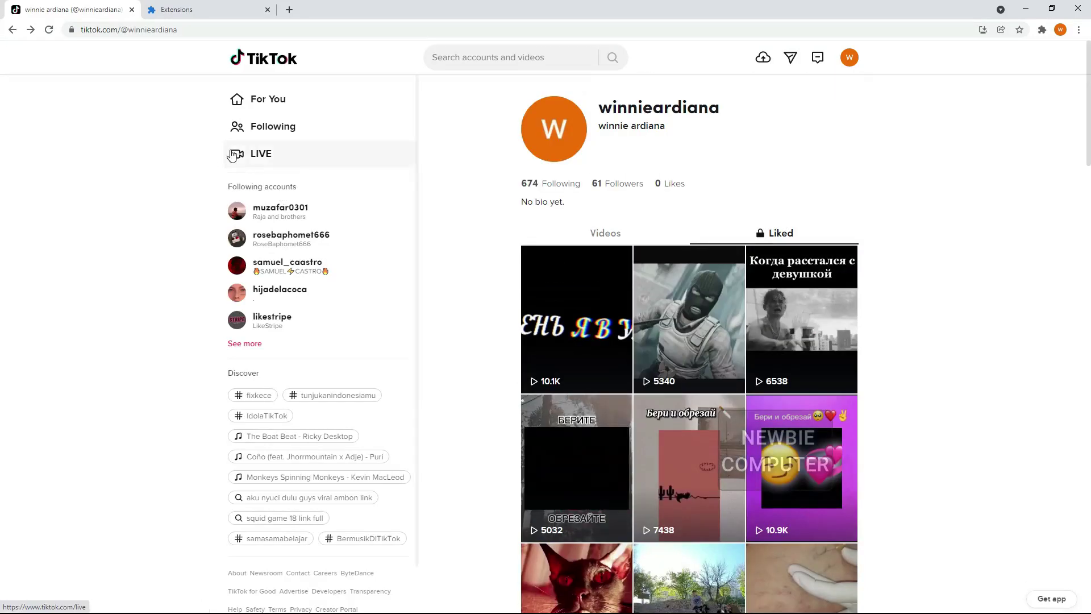
left_click(197, 12)
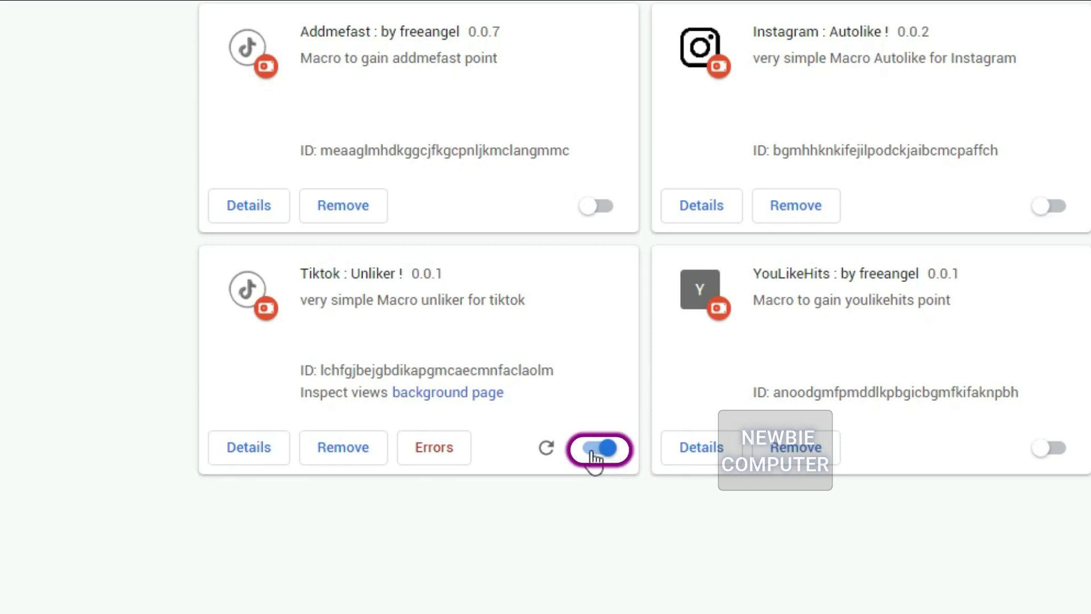
Go back to the TikTok profile tab and show Chrome's extensions menu
left_click(74, 10)
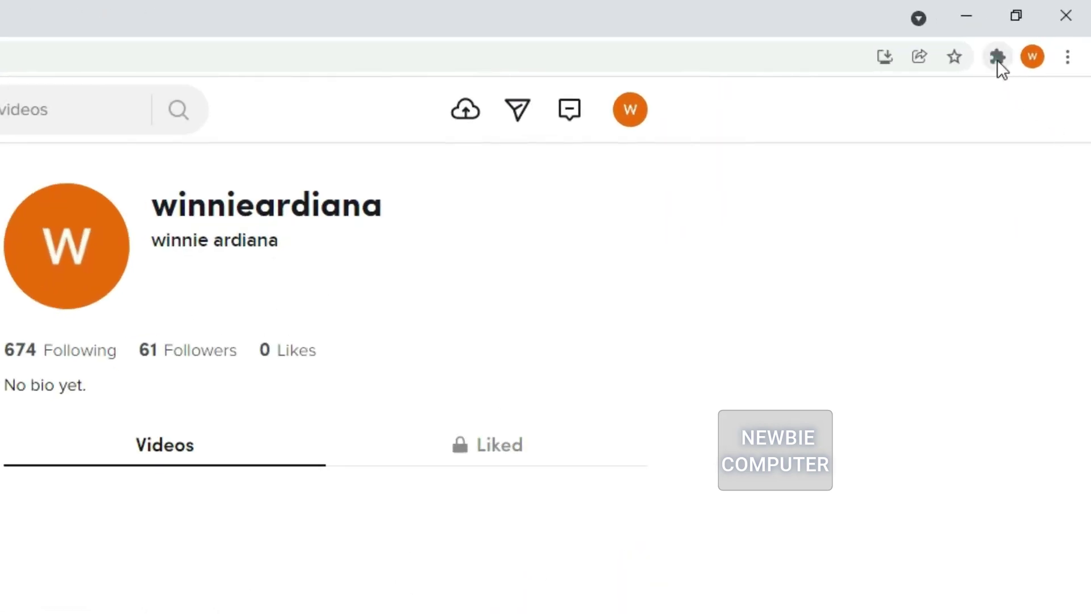
left_click(998, 57)
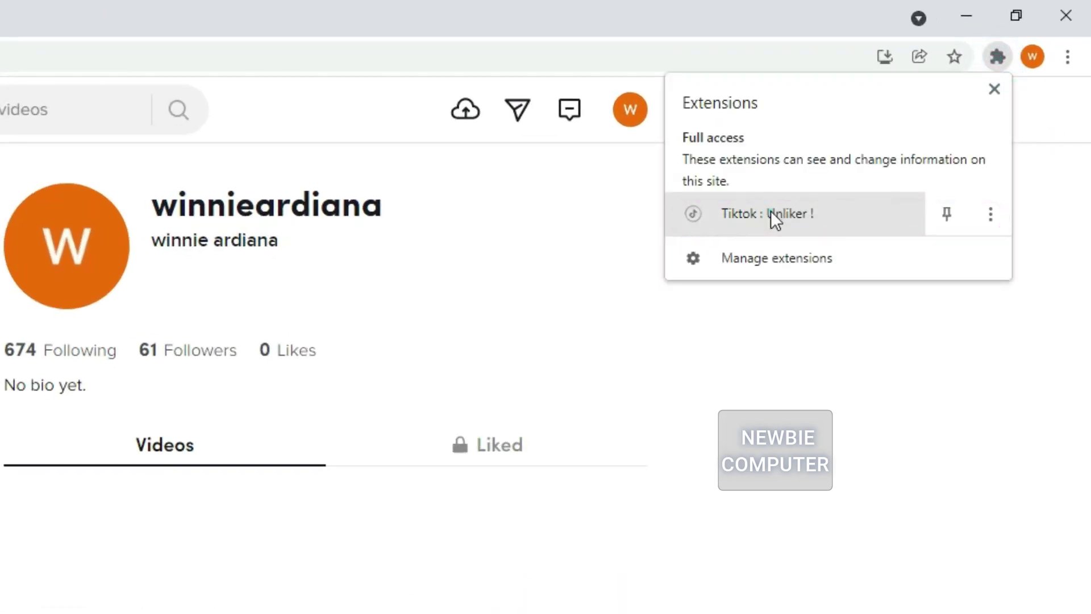
Pin Tiktok : Unliker ! to the Chrome toolbar
left_click(770, 213)
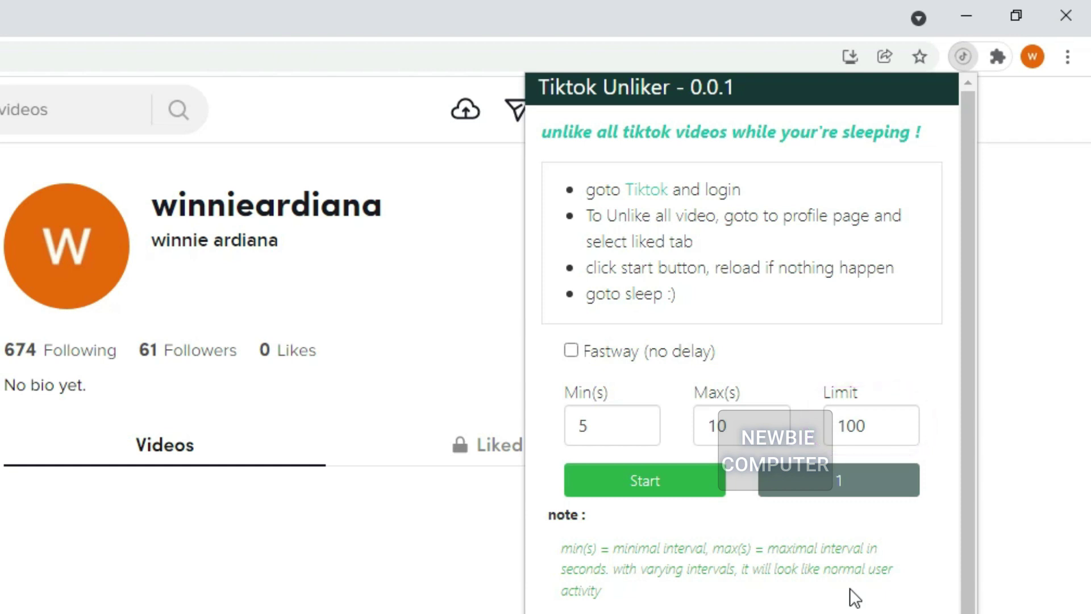
Start the Unliker's normal-speed run and dismiss its popup so it keeps working
left_click(643, 492)
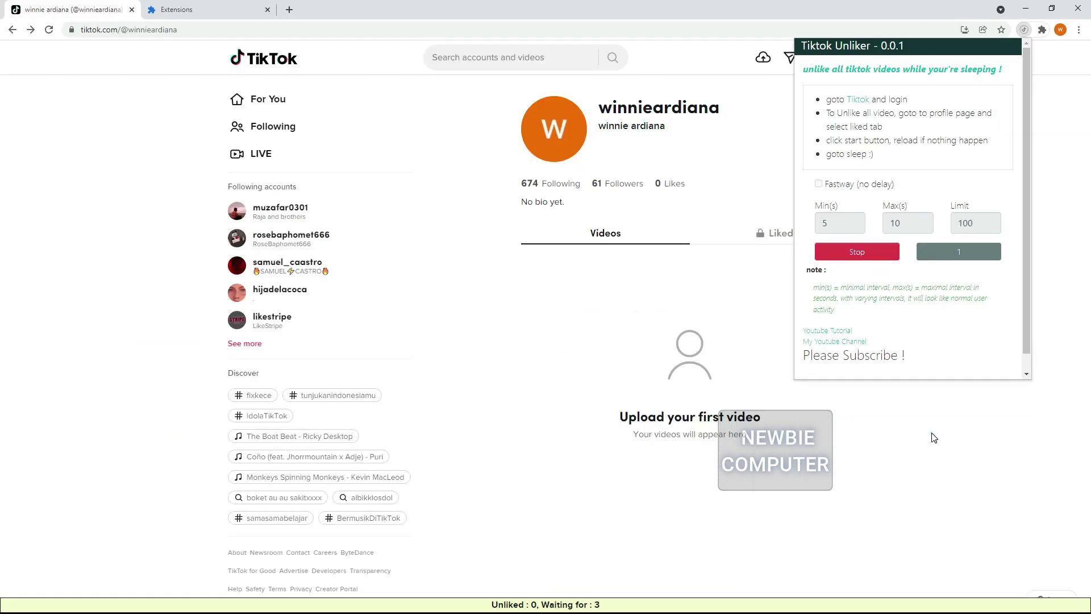
left_click(933, 437)
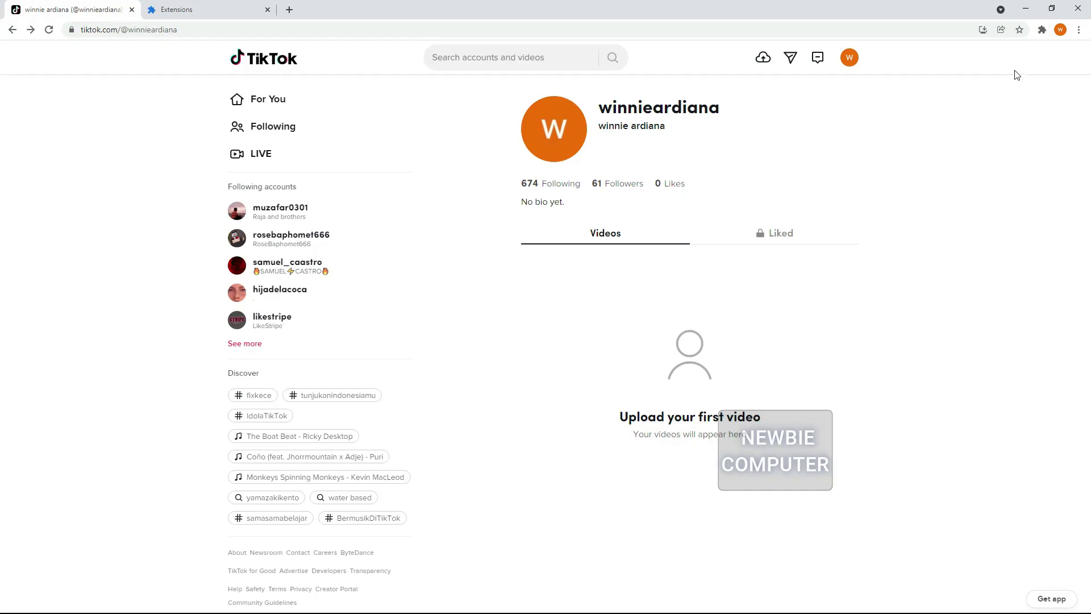
Launch a Fastway no-delay unliking run from the Tiktok Unliker popup
left_click(1042, 31)
left_click(965, 110)
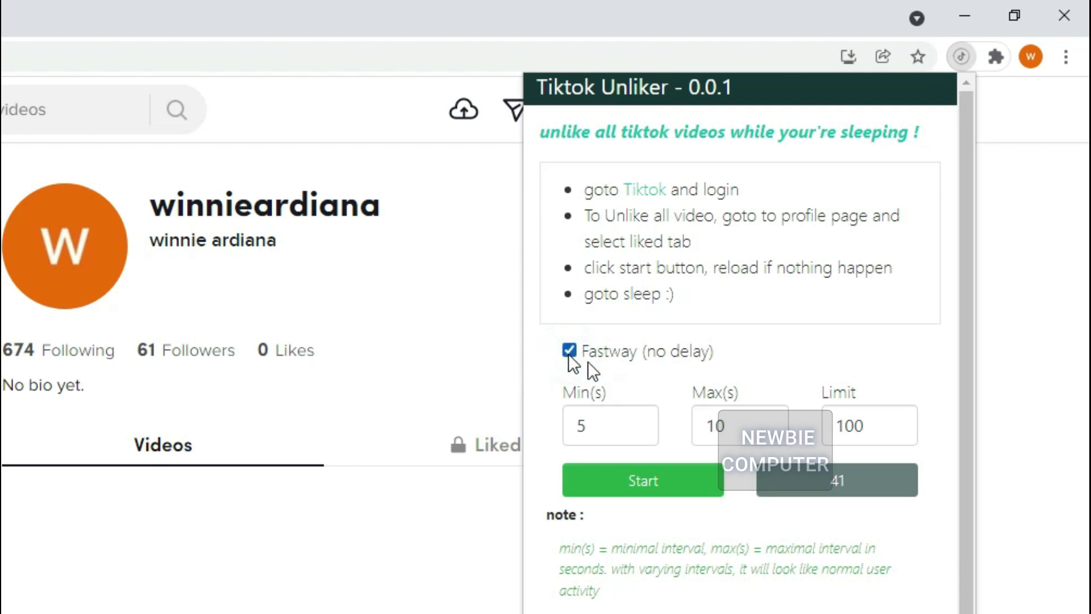
left_click(650, 491)
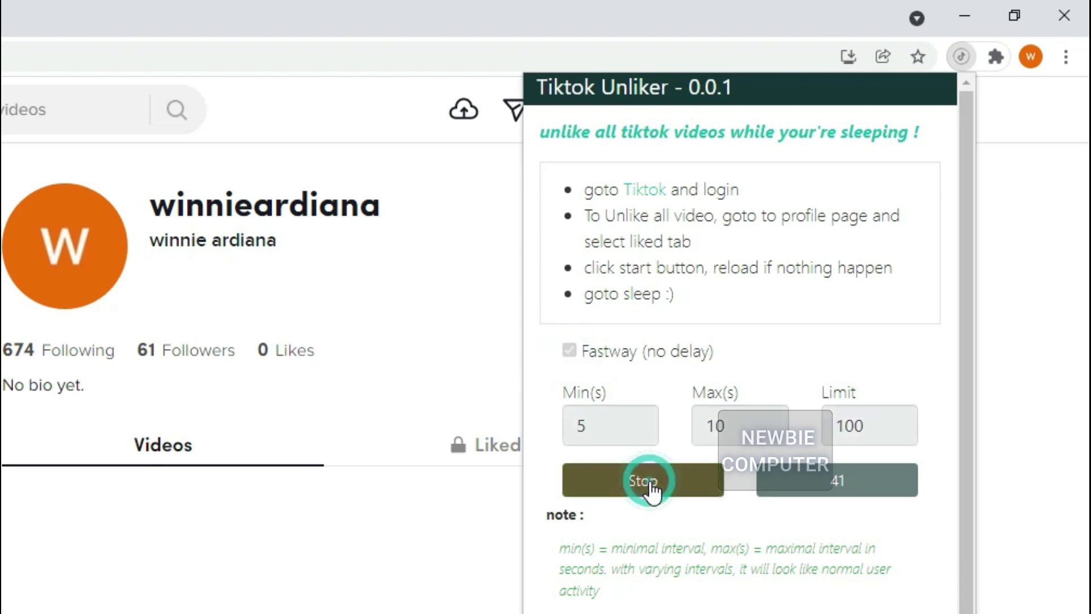
left_click(957, 421)
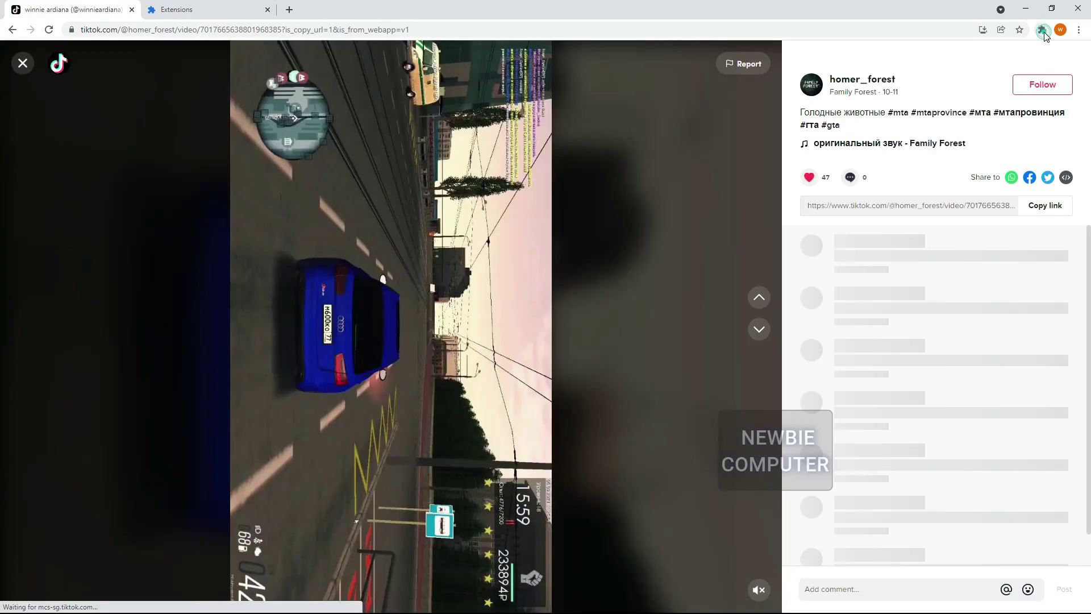
Stop the Tiktok Unliker run at 21 videos unliked
left_click(1042, 29)
left_click(966, 110)
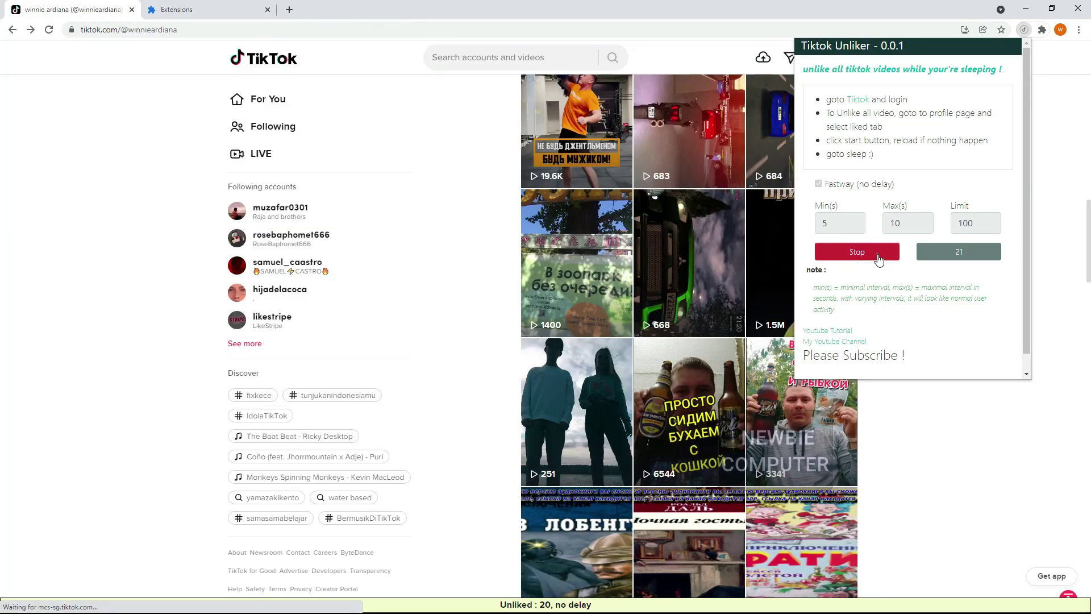
left_click(878, 253)
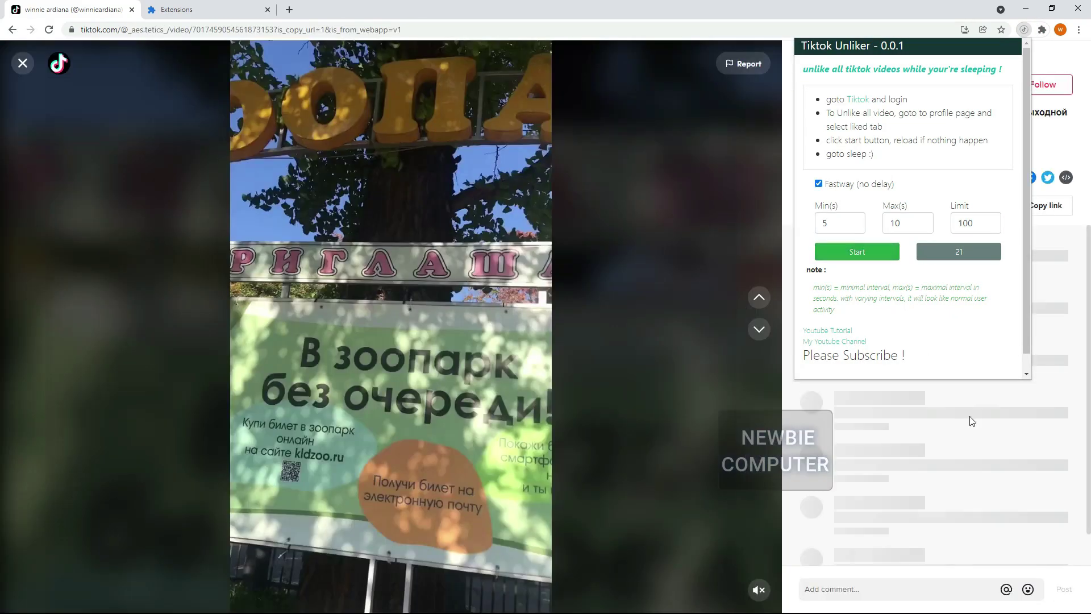